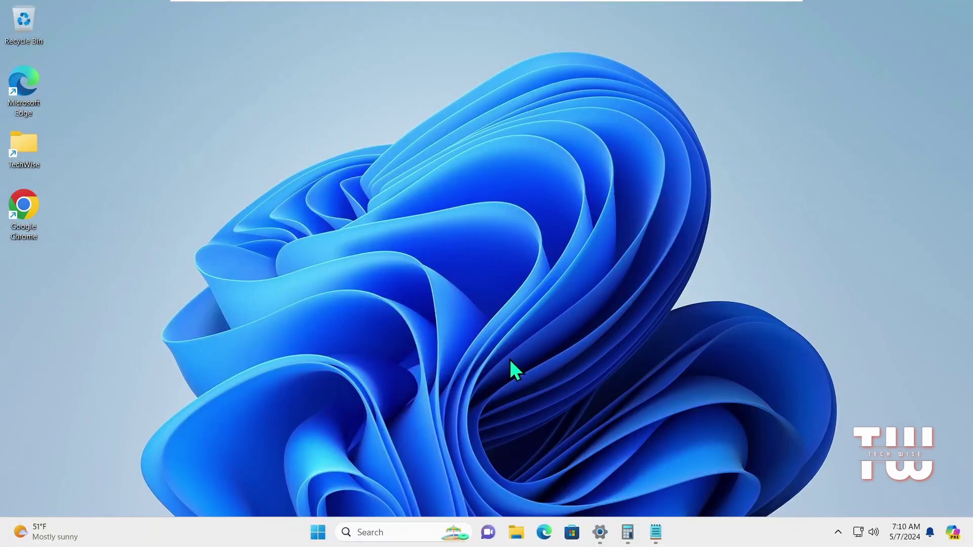
Step: Check system storage, then open Advanced system settings through an 'adv' search
click(601, 523)
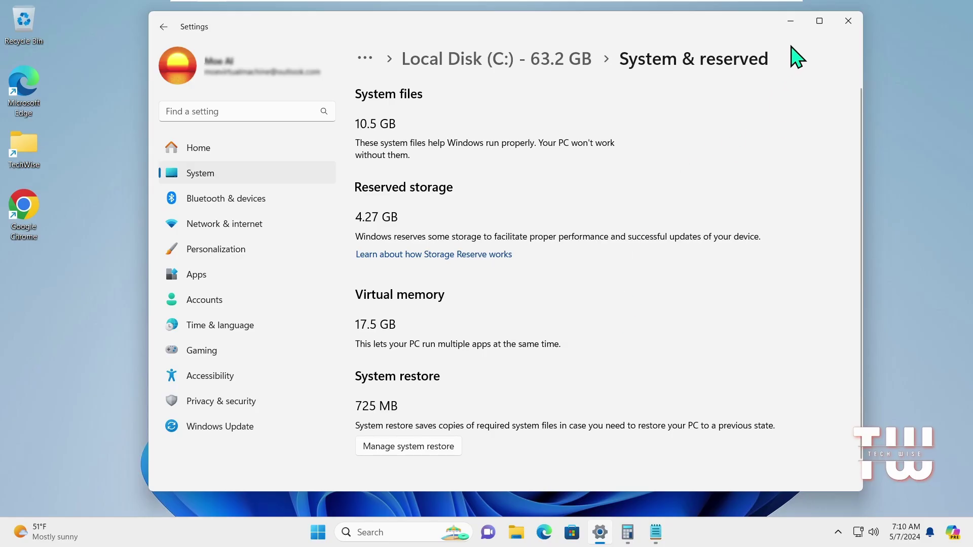
click(789, 24)
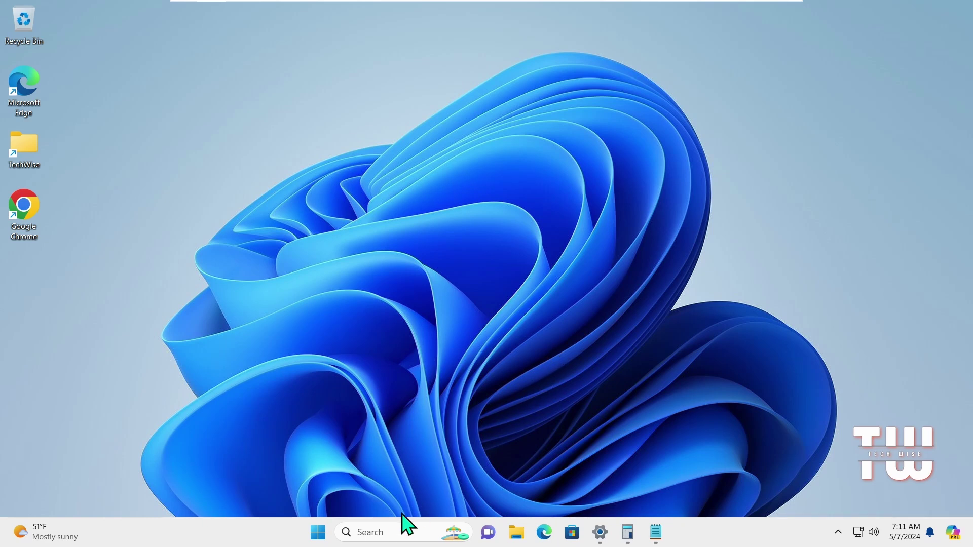
click(388, 532)
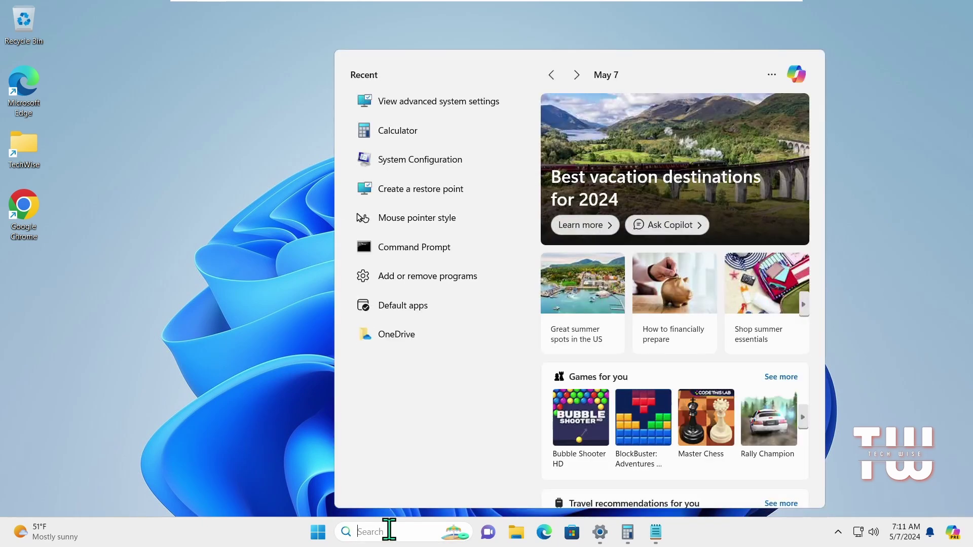
text(adv)
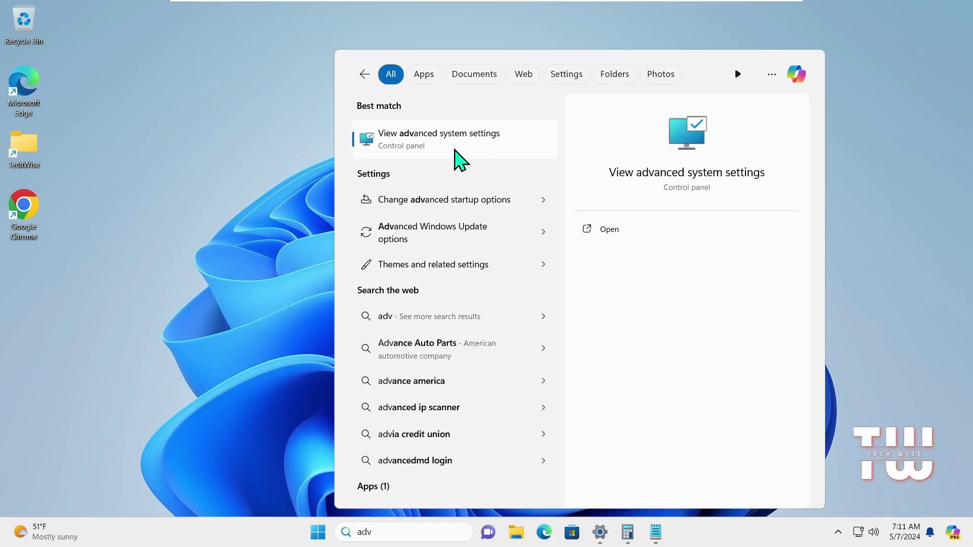
click(455, 150)
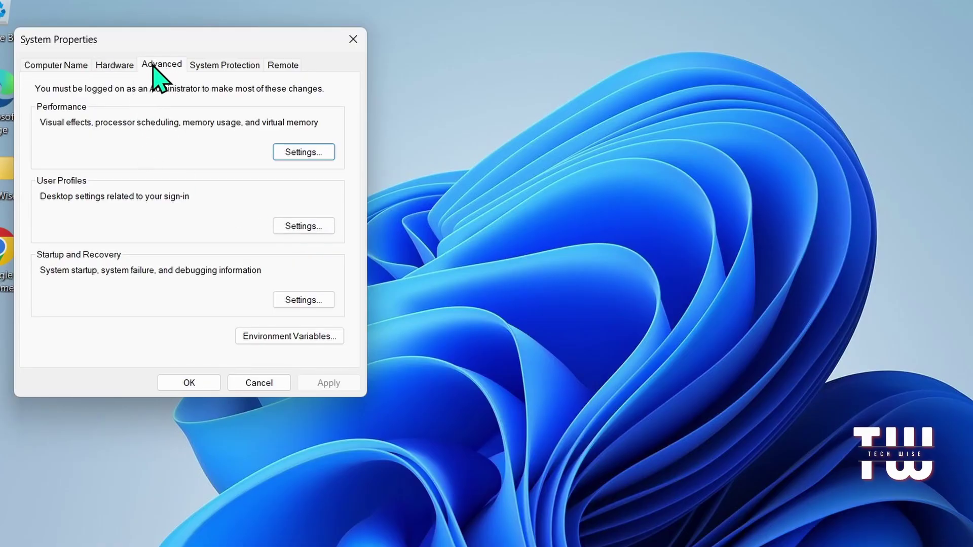
Step: Open the Virtual Memory dialog from Performance Options' Advanced tab
click(308, 153)
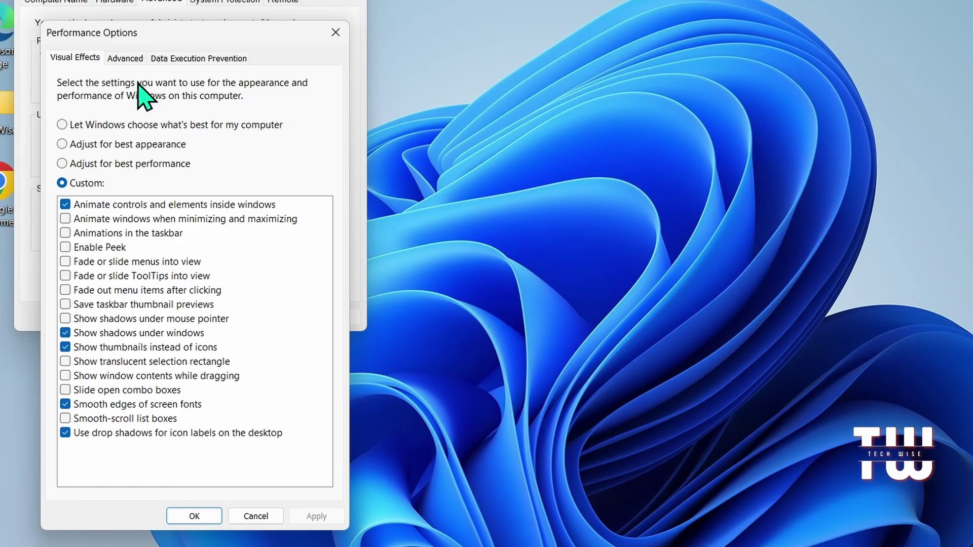
click(127, 60)
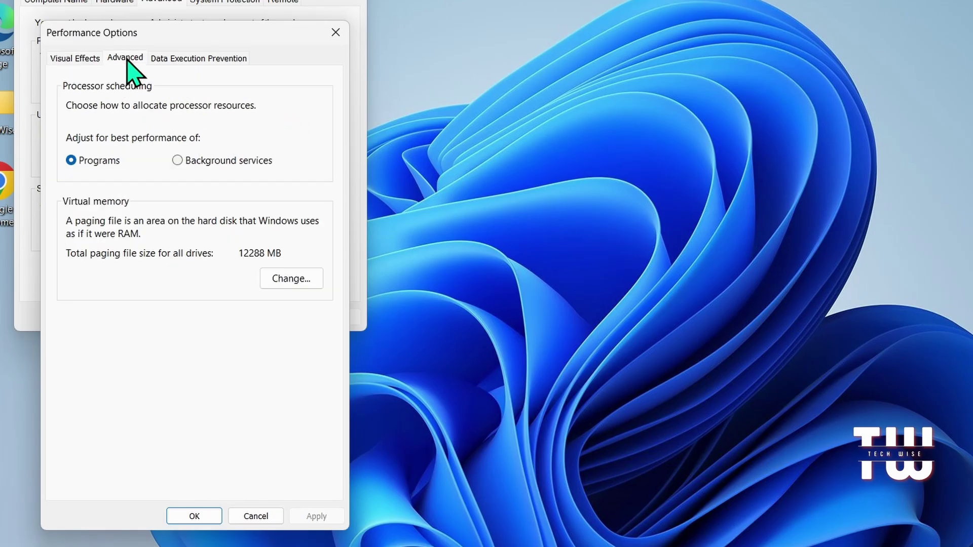
click(295, 278)
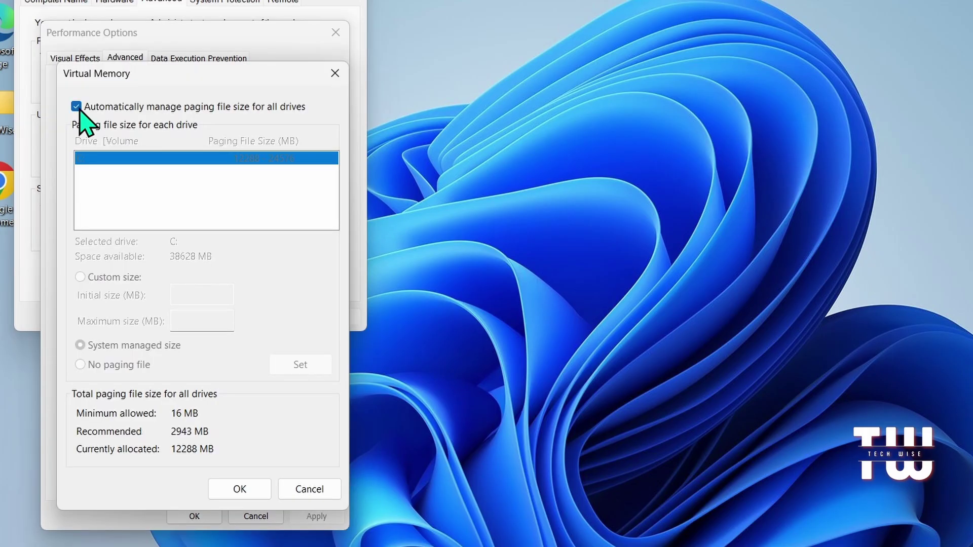
Step: Turn off automatic paging file management, choose Custom size for C:, and open Calculator
click(76, 107)
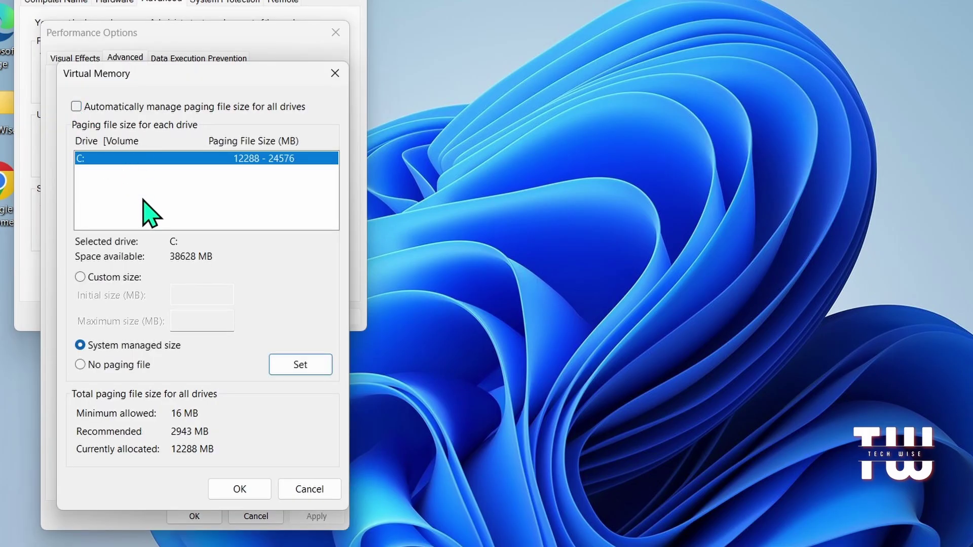
click(81, 277)
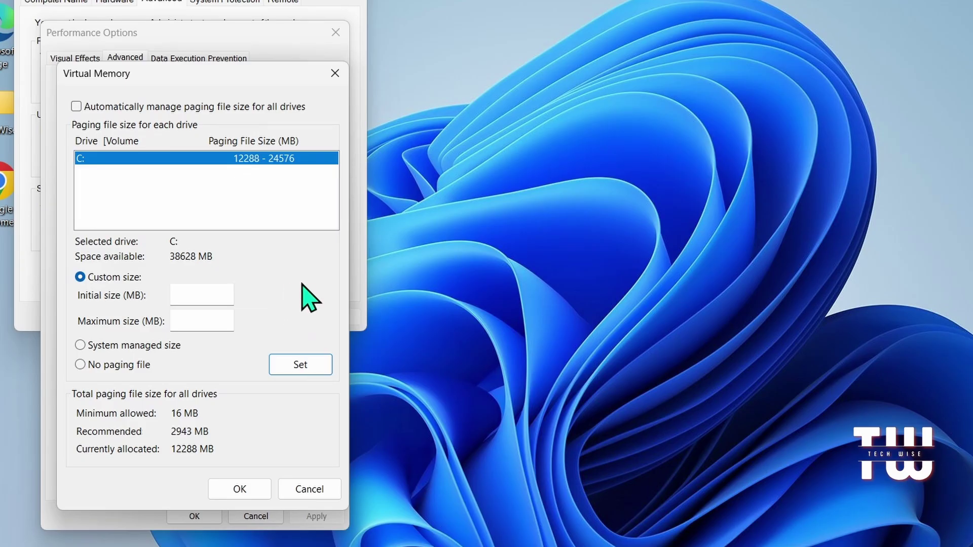
click(192, 298)
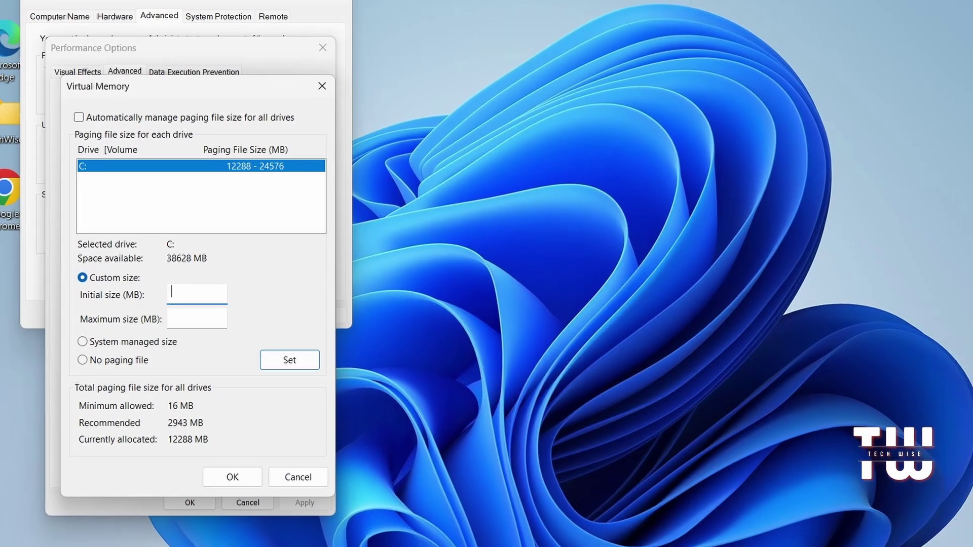
click(615, 533)
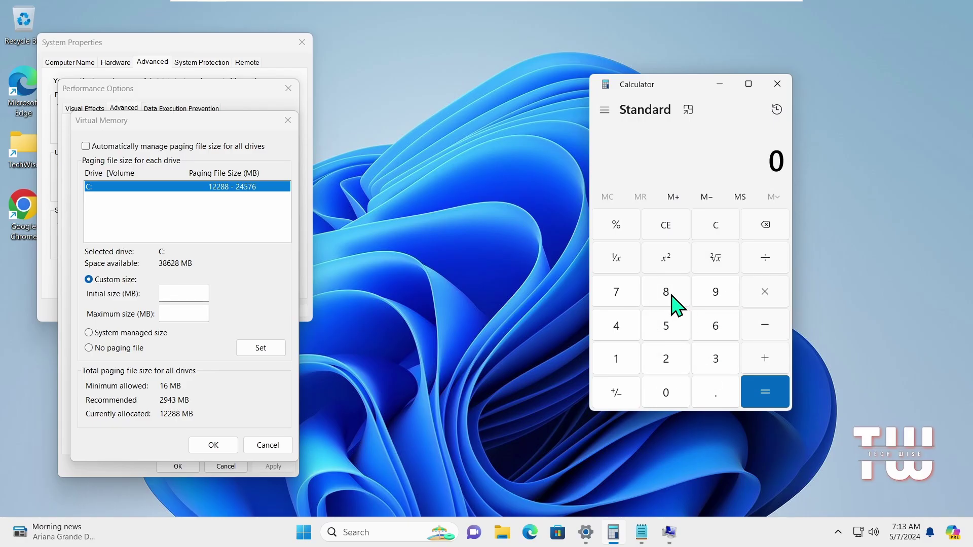
Step: Calculate 8 × 1024 × 1.5 = 12288 for the initial paging file size
click(768, 299)
click(625, 355)
click(669, 386)
click(662, 353)
click(632, 335)
click(766, 386)
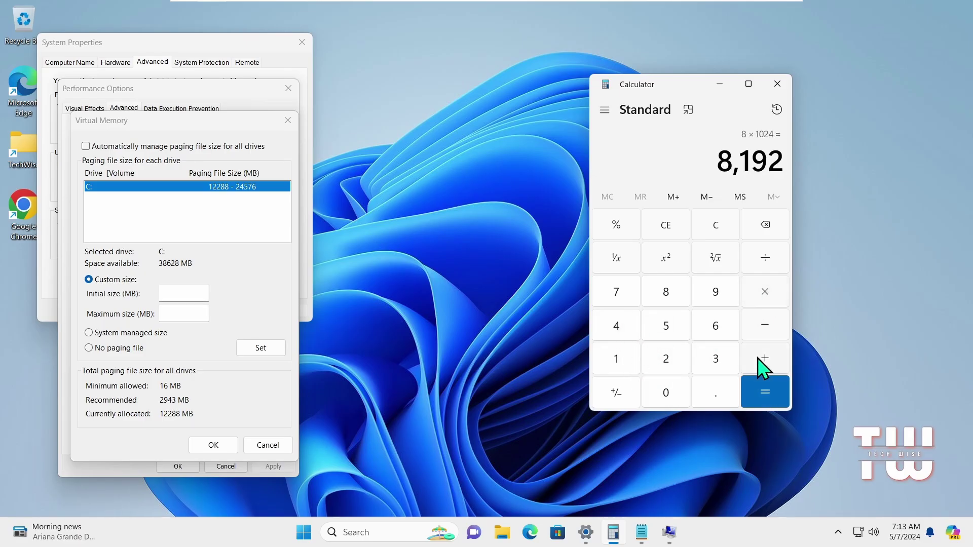
click(765, 300)
click(631, 361)
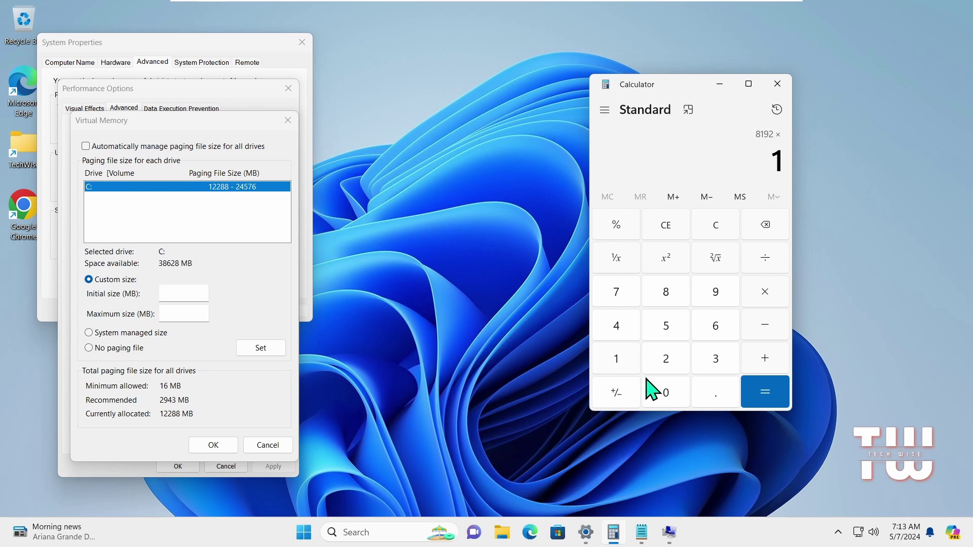
click(715, 393)
click(674, 332)
click(754, 391)
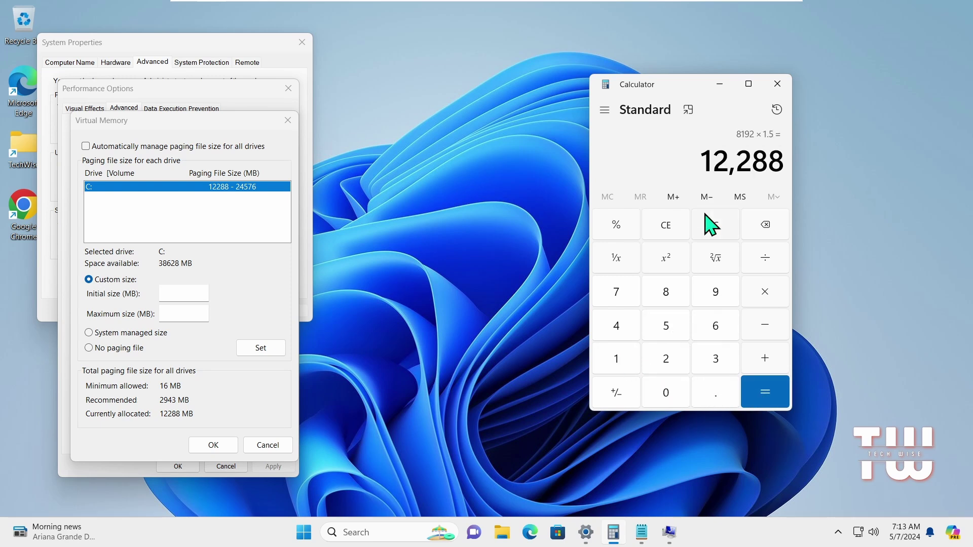
click(194, 295)
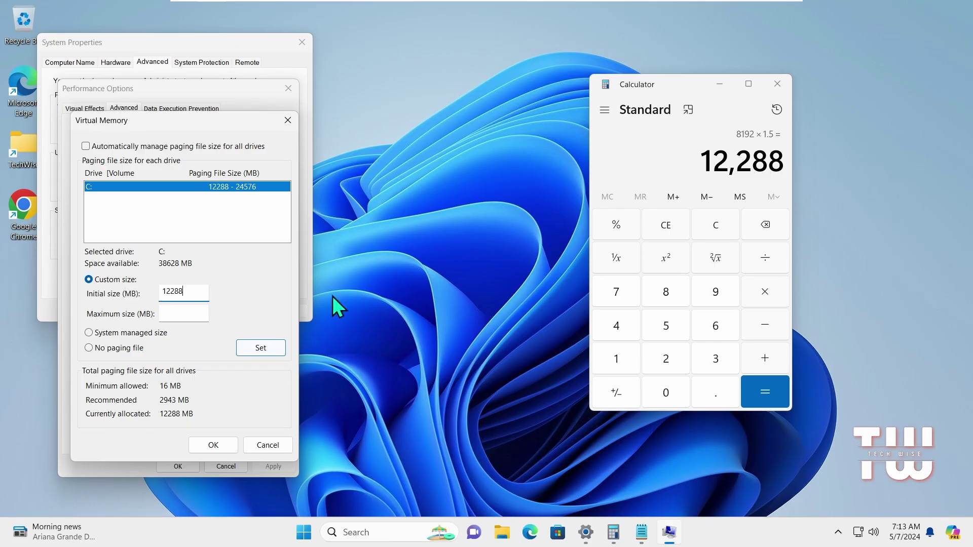
Step: Calculate 8 × 1024 × 3 = 24576 for the Maximum size box
click(716, 225)
click(665, 292)
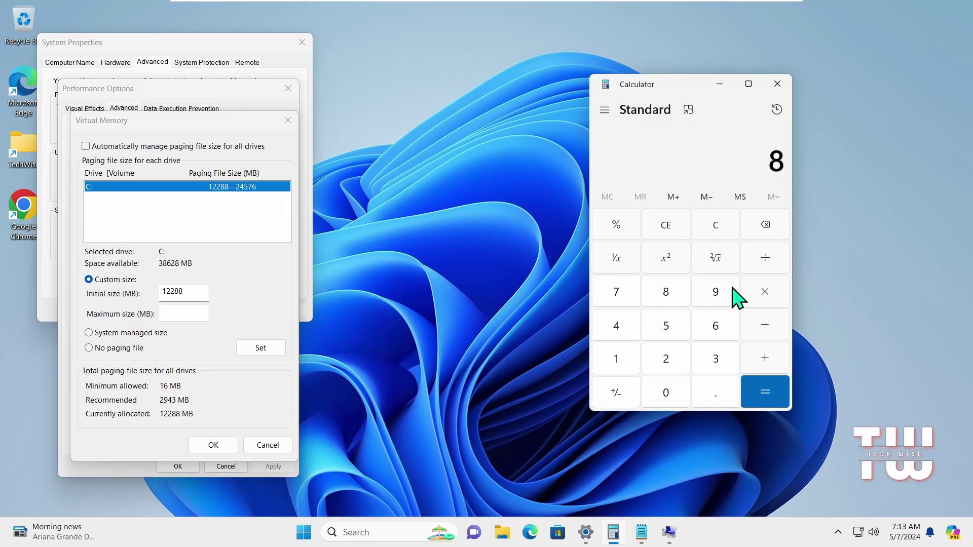
click(758, 297)
click(616, 361)
click(658, 388)
click(676, 359)
click(628, 334)
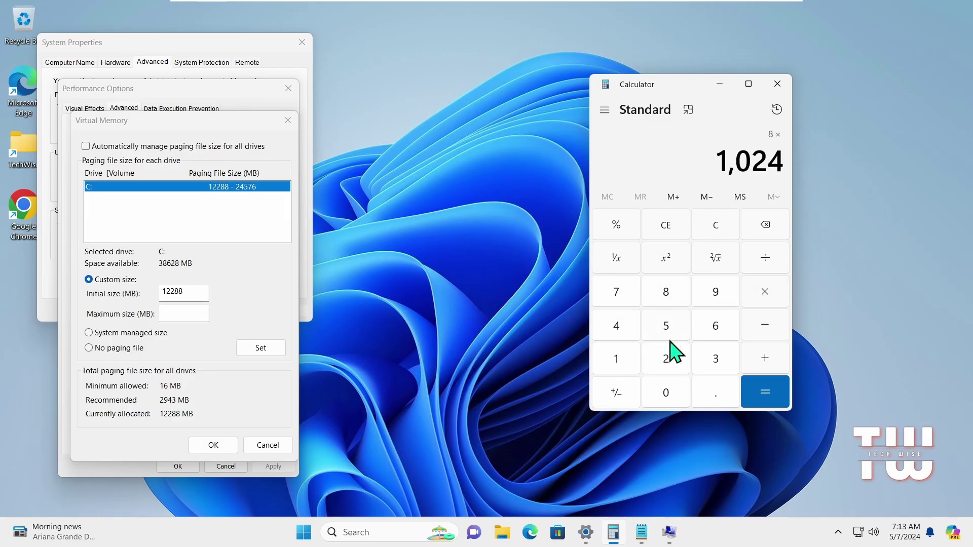
click(772, 295)
click(718, 359)
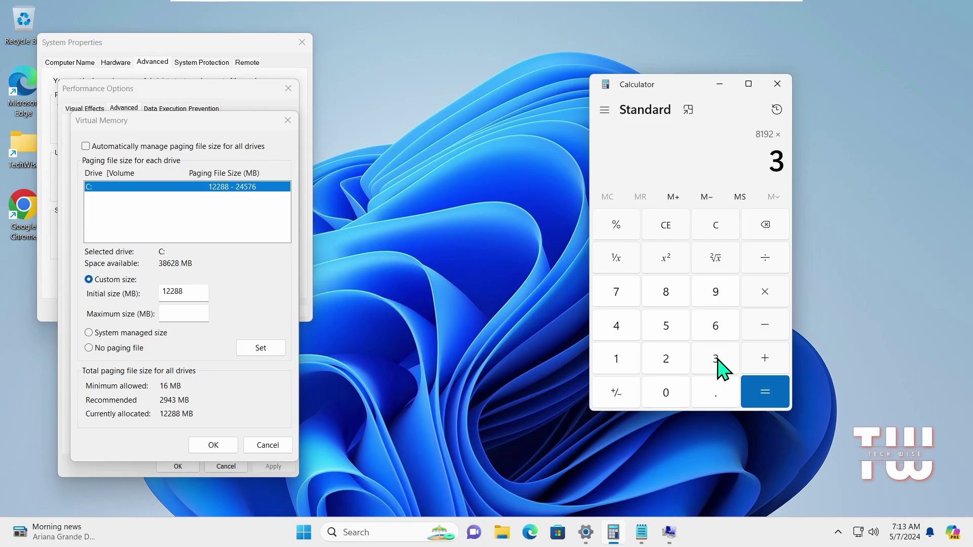
click(774, 394)
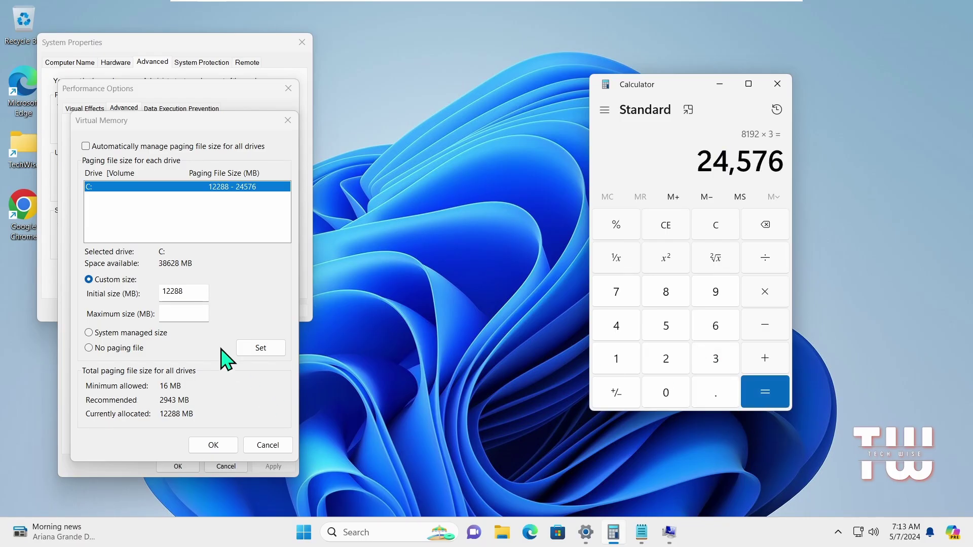
click(186, 312)
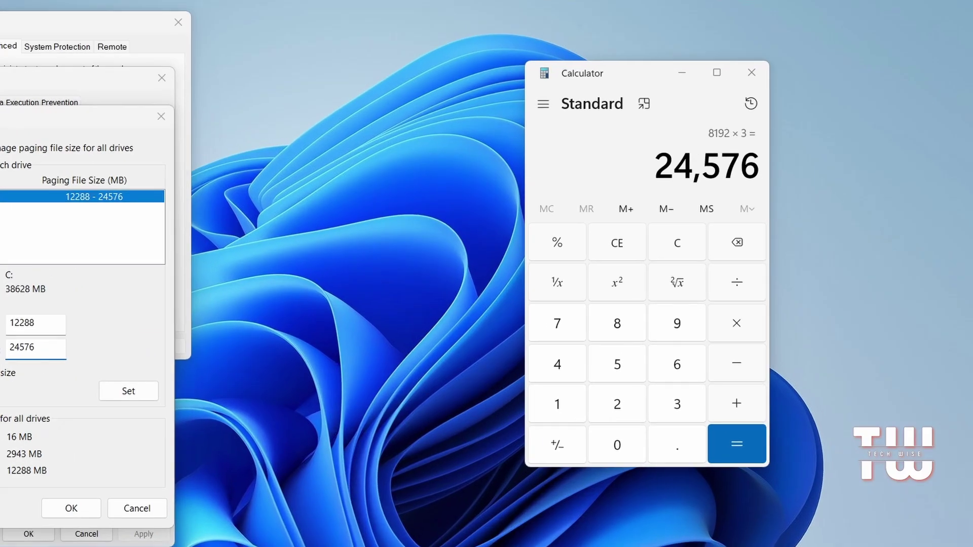
Step: Review the 4–32GB size chart in Notepad, minimize it, and close Calculator
click(641, 532)
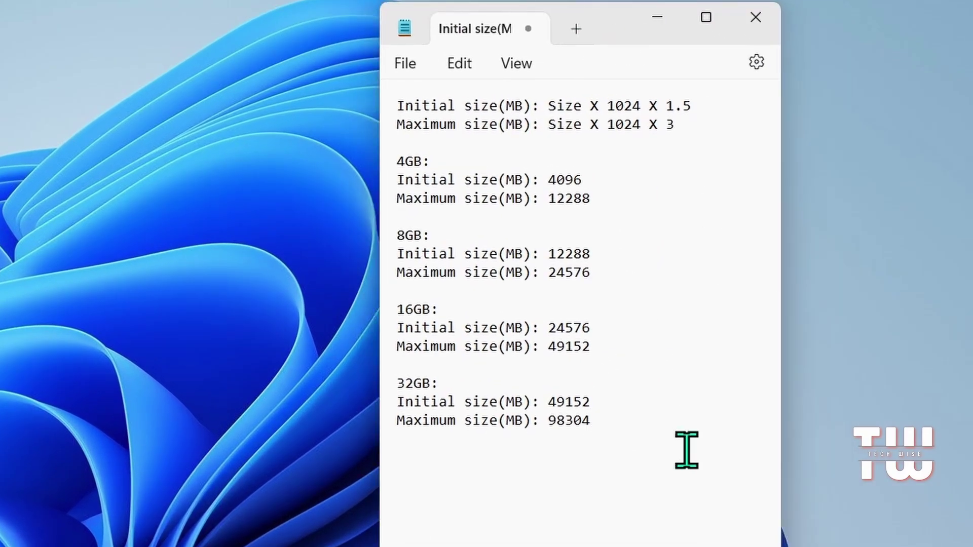
drag(398, 161, 821, 420)
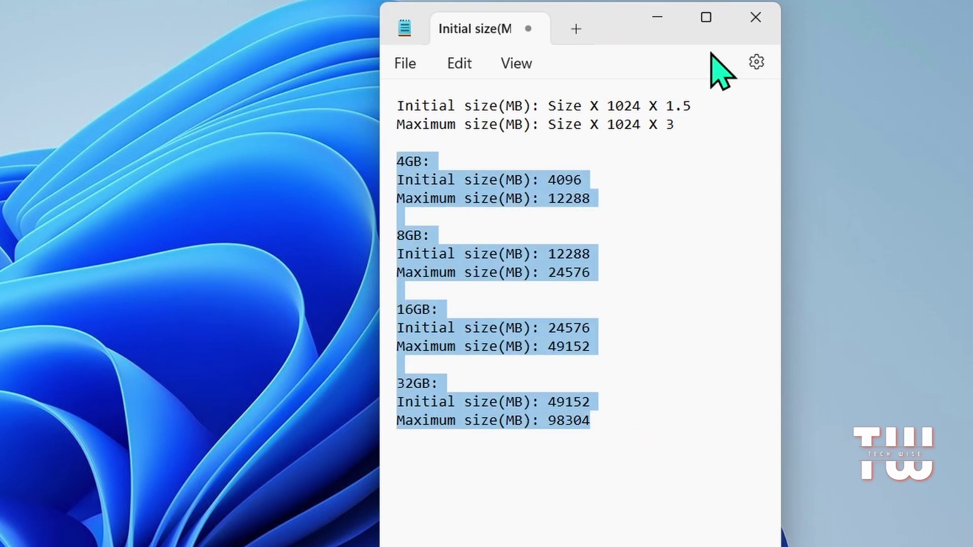
click(658, 17)
click(779, 89)
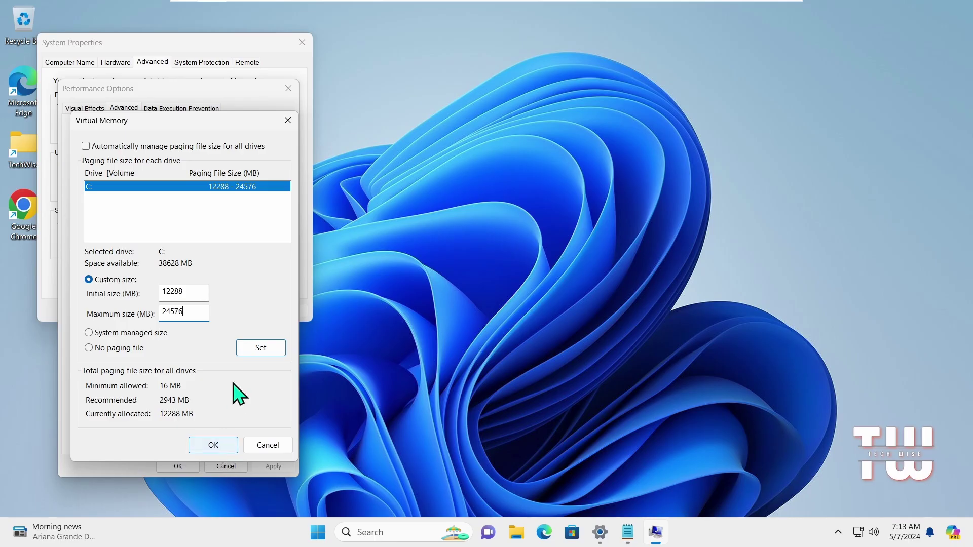
Step: Apply the 12288–24576 MB custom size to C: and confirm all three dialogs
click(259, 349)
click(214, 446)
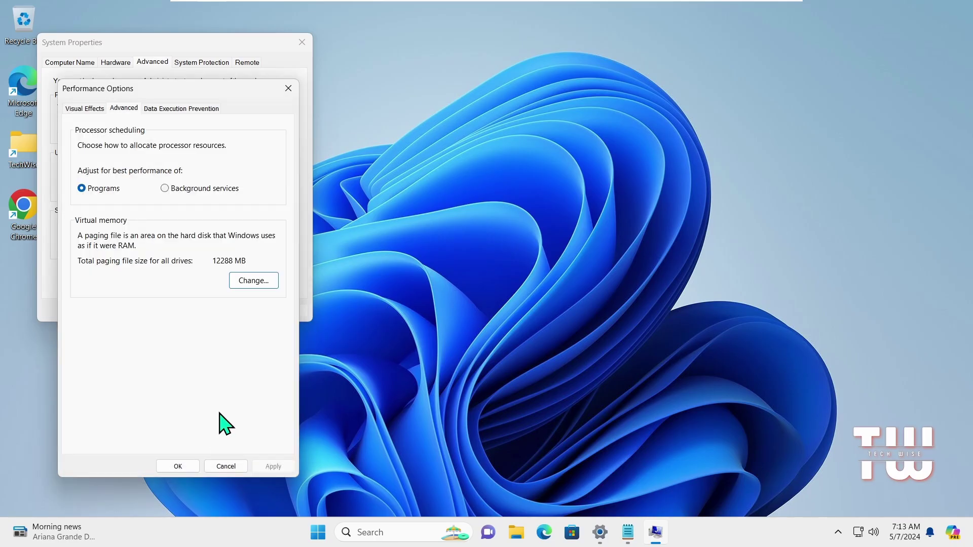
click(184, 465)
click(174, 310)
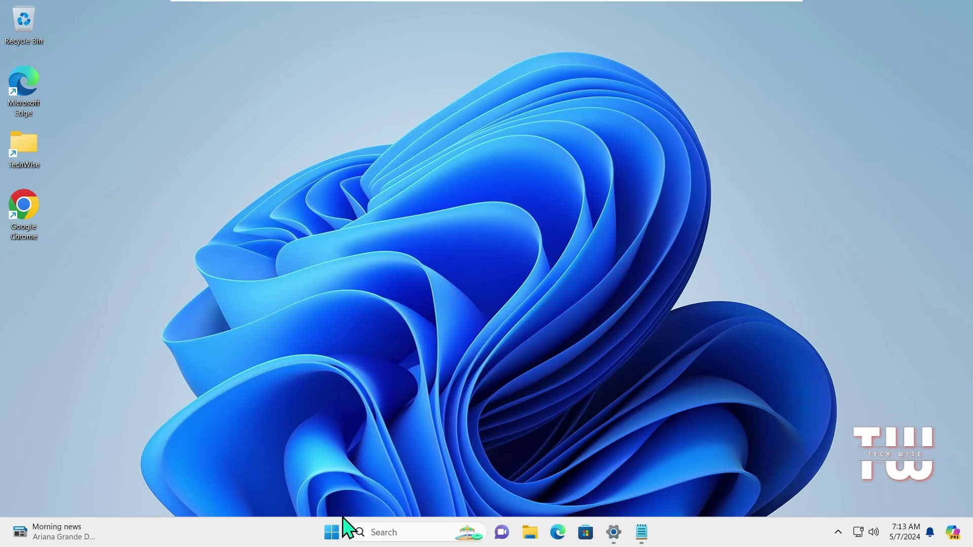
Step: Bring up the Start menu's power options, then dismiss them and close Start
click(332, 531)
click(644, 490)
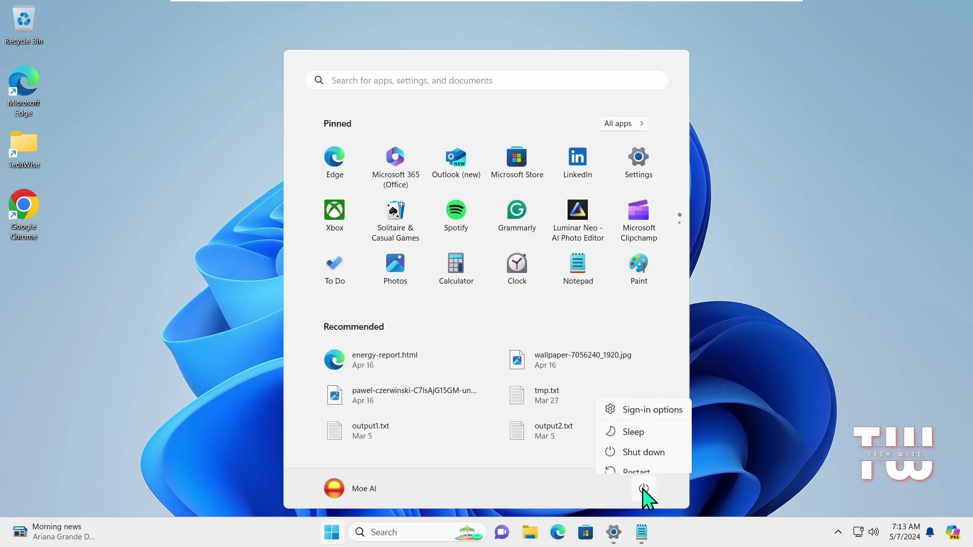
click(817, 367)
click(705, 337)
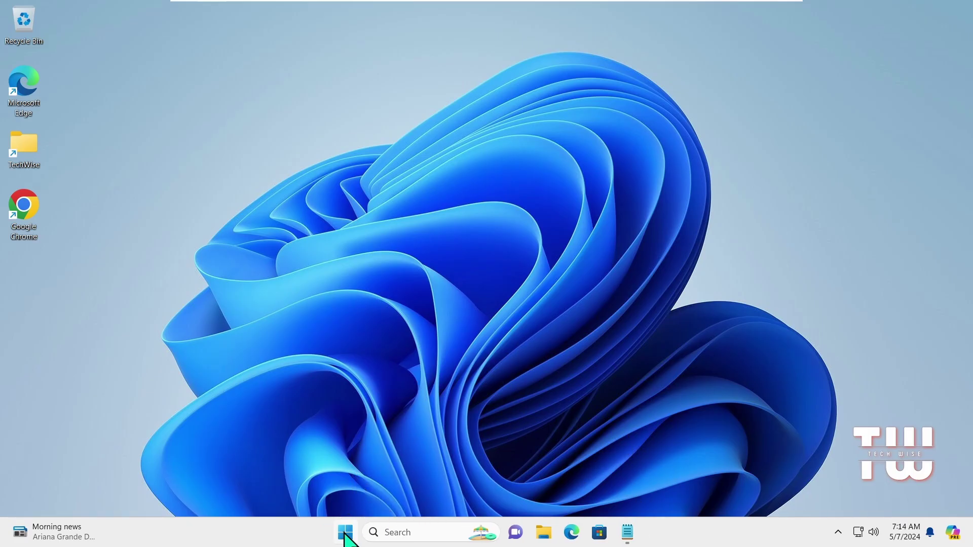
Step: Check C:'s System & reserved storage showing 17.5 GB virtual memory, then minimize Settings
right_click(345, 539)
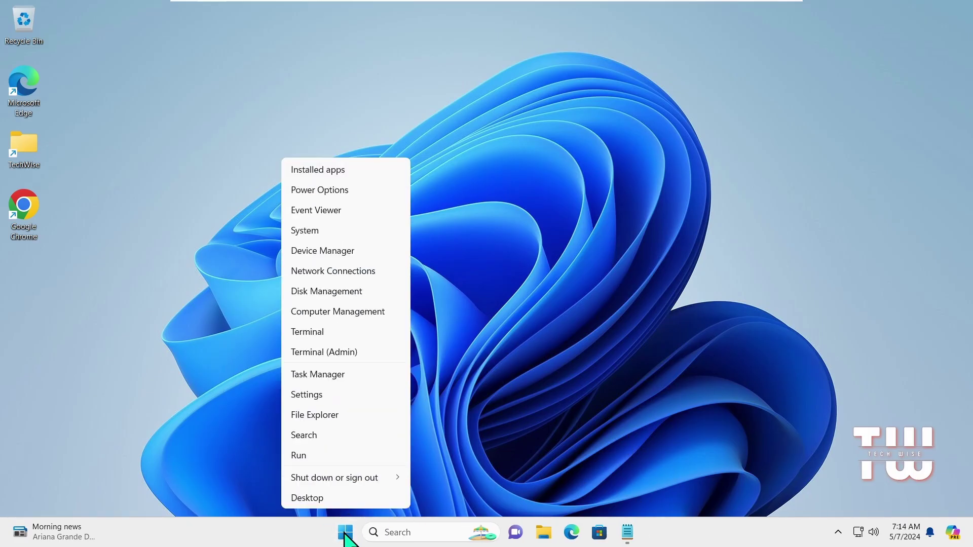
click(338, 404)
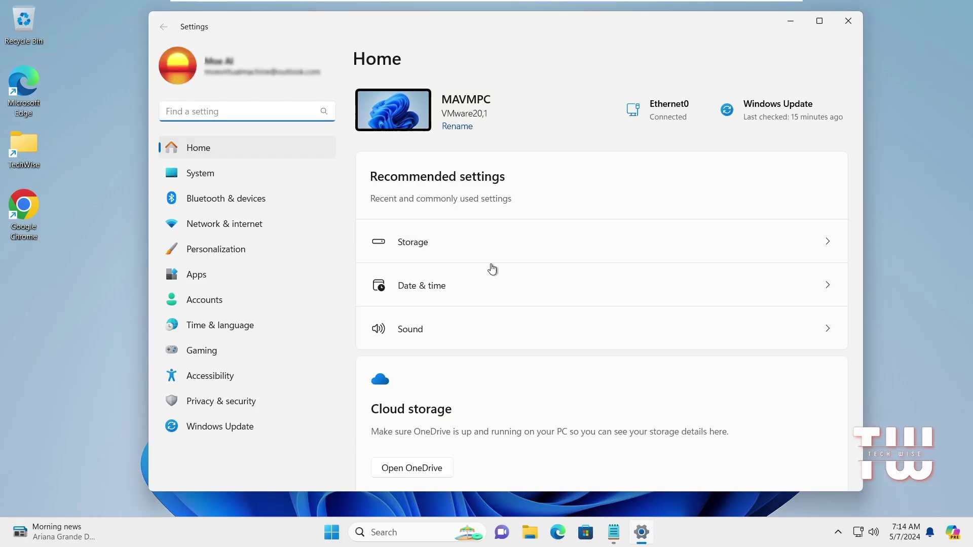
click(210, 185)
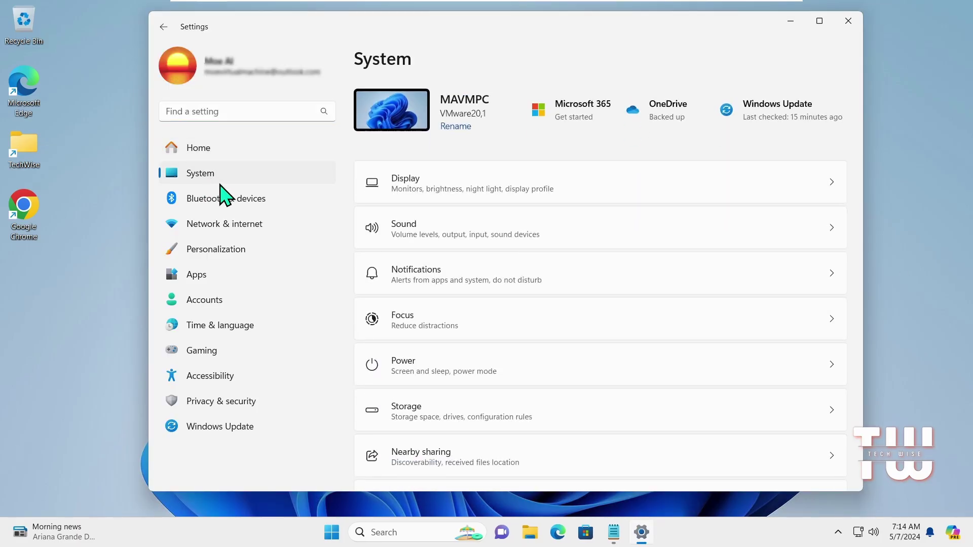
click(480, 416)
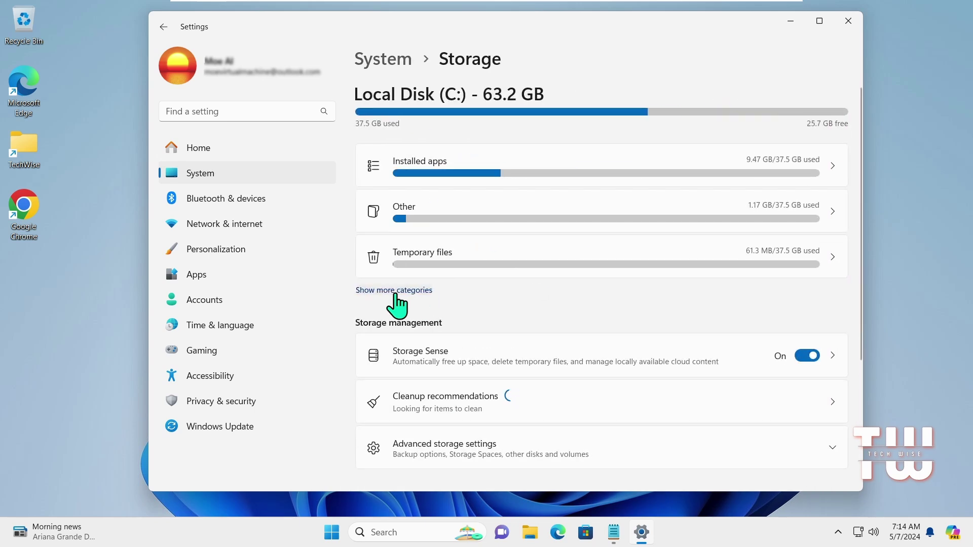
click(399, 292)
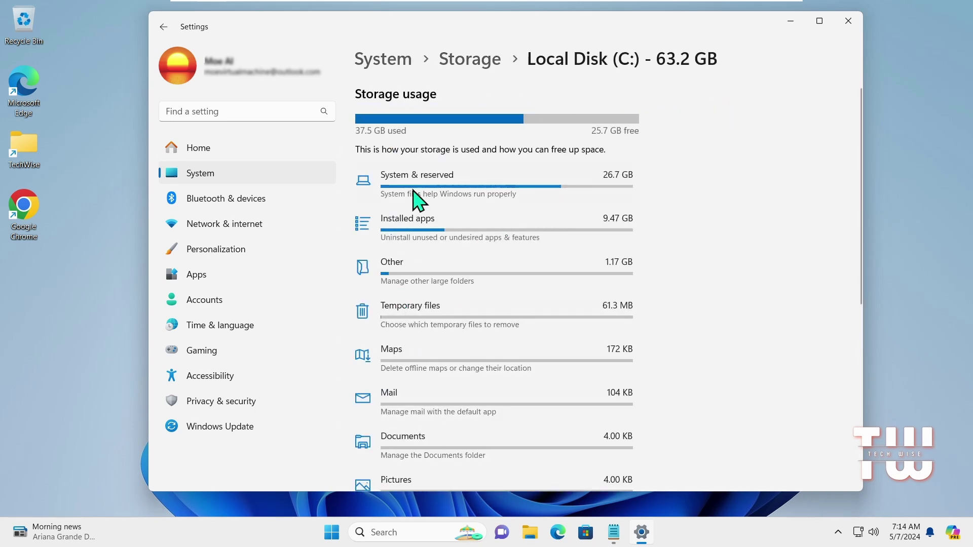
click(479, 196)
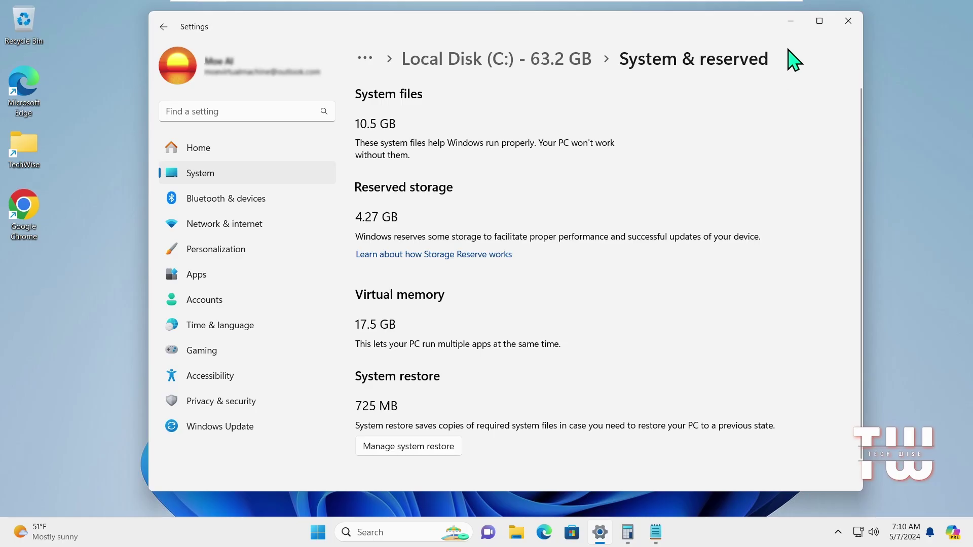
click(790, 23)
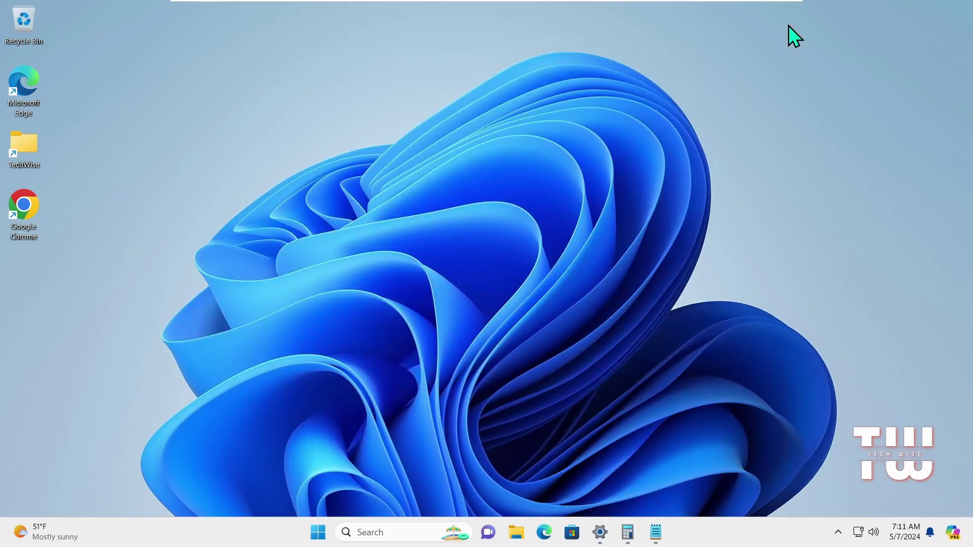